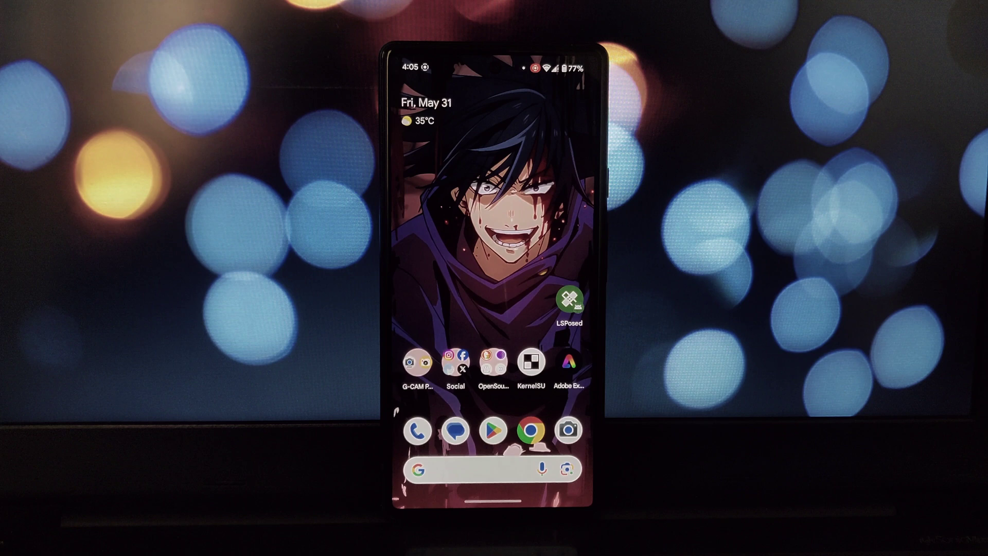
- Show the 2.0.0 release assets, including the 22.9 KB Xposed-Disable-FLAG_SECURE APK
click(570, 300)
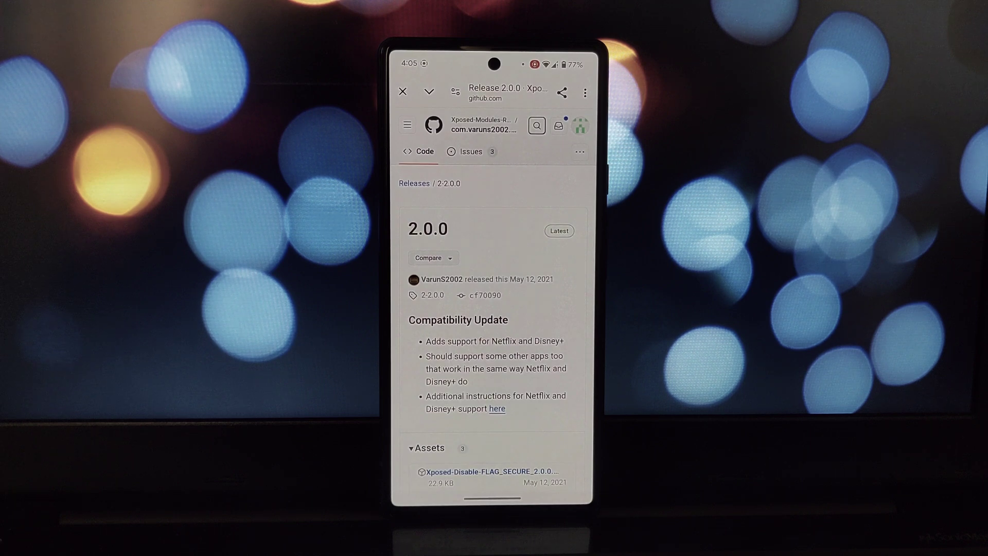
scroll(492, 310, down, 3)
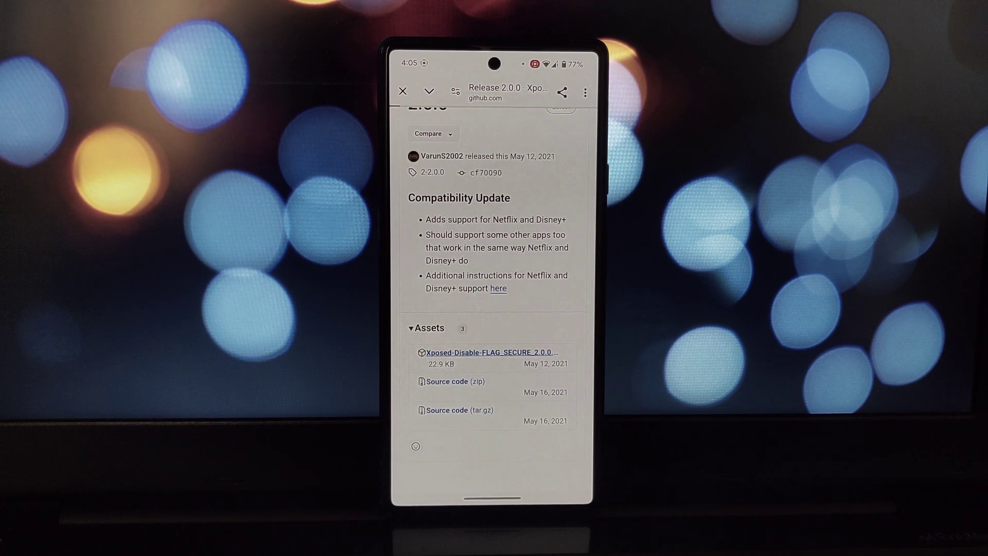
- Download the Xposed-Disable-FLAG_SECURE APK and install it with Package Installer
click(492, 351)
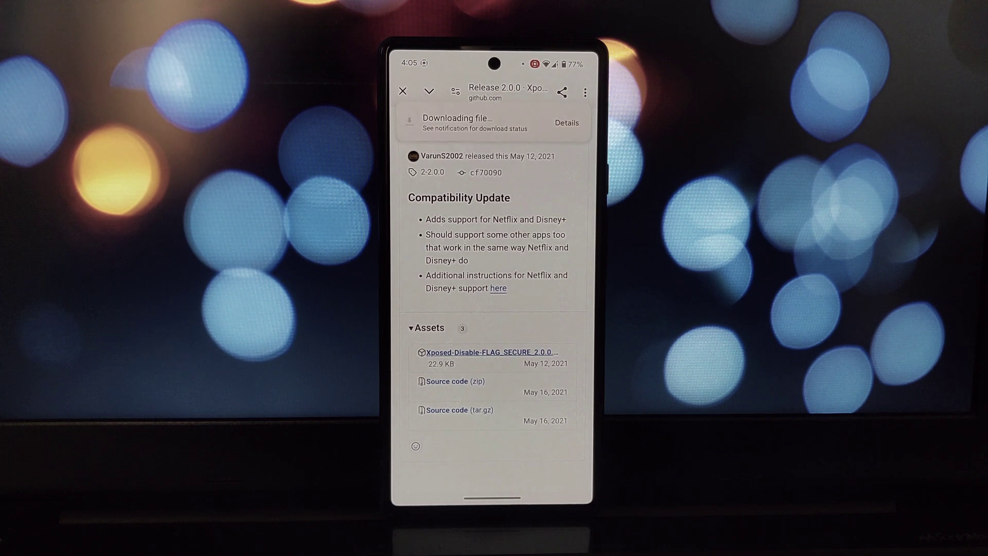
click(567, 122)
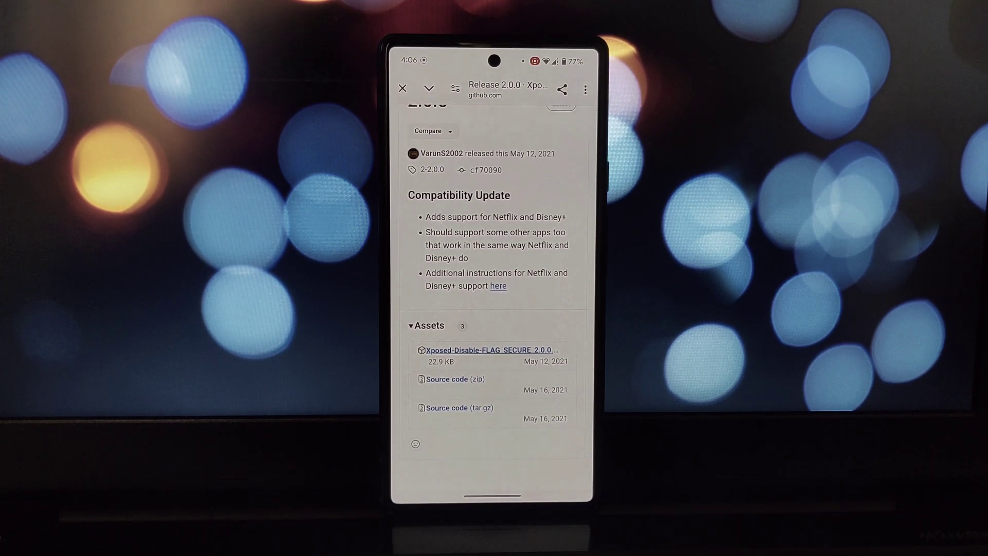
click(557, 312)
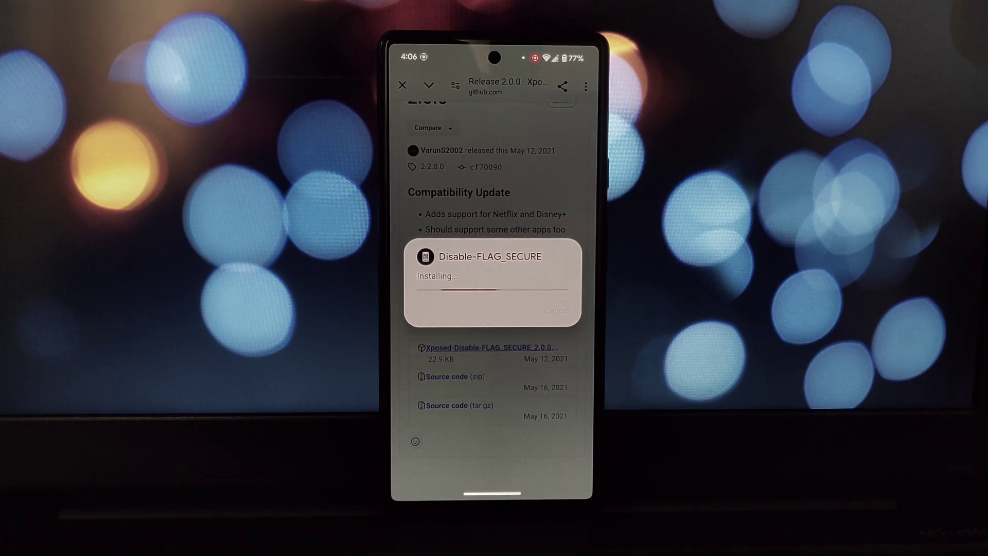
click(557, 310)
drag(591, 207, 574, 217)
- Switch on Disable-FLAG_SECURE in LSPosed's Modules list, keeping System Framework as its scope
click(453, 465)
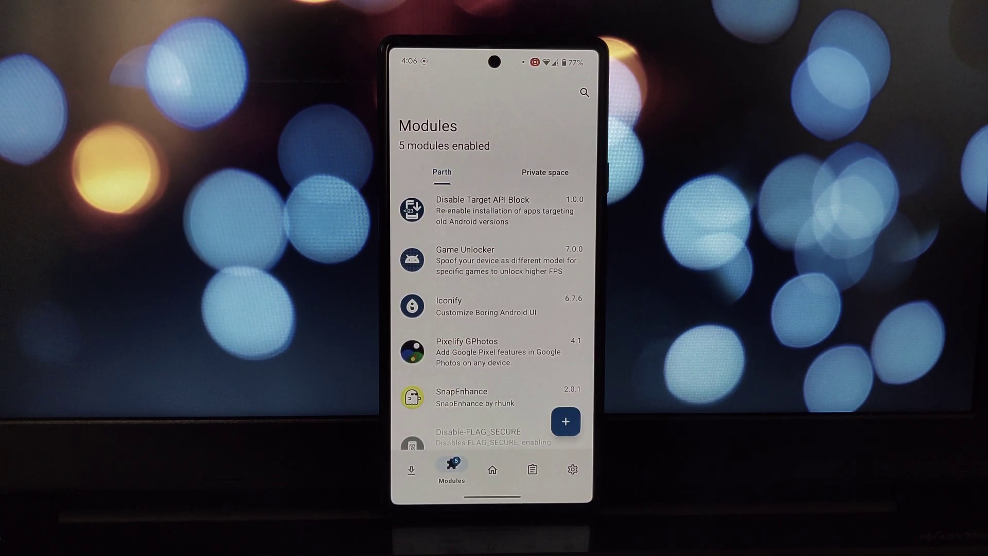
scroll(494, 198, down, 2)
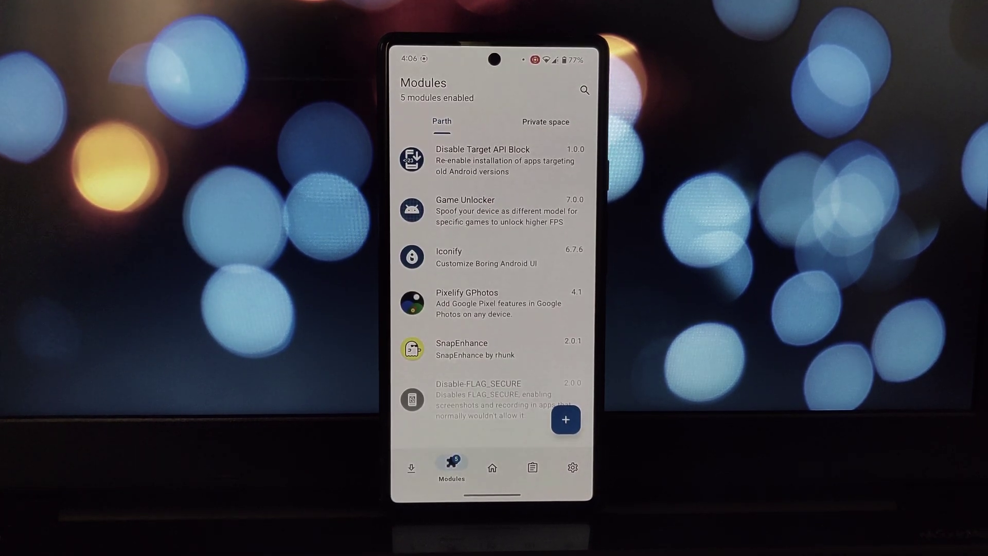
click(478, 399)
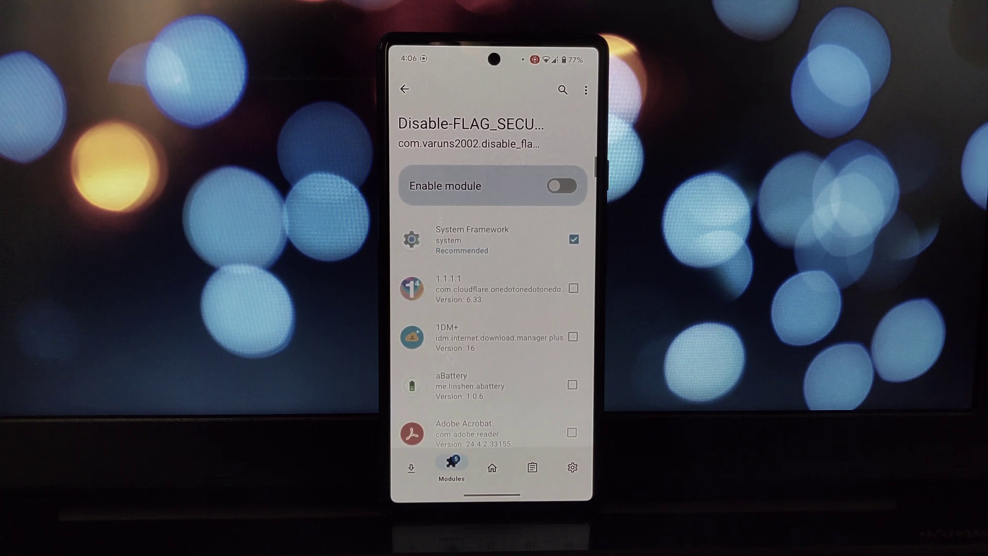
click(562, 185)
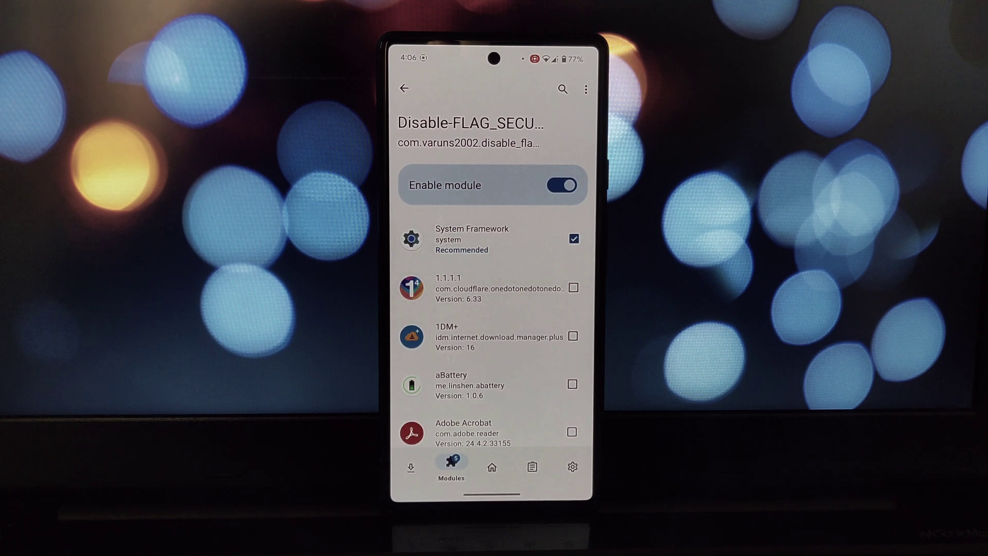
- Return to LSPosed's Overview, which reports the framework as Activated (1.9.3_mod, Zygisk)
click(492, 466)
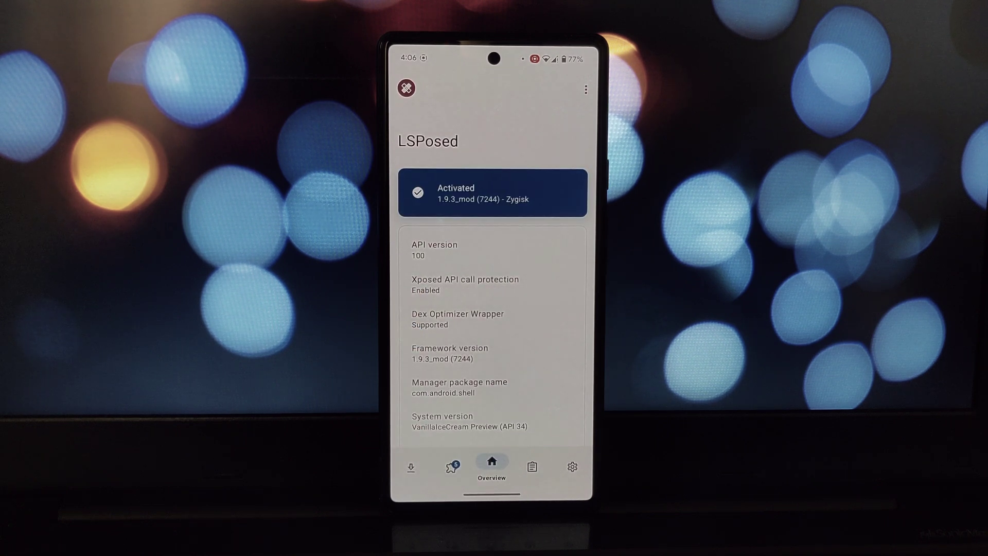